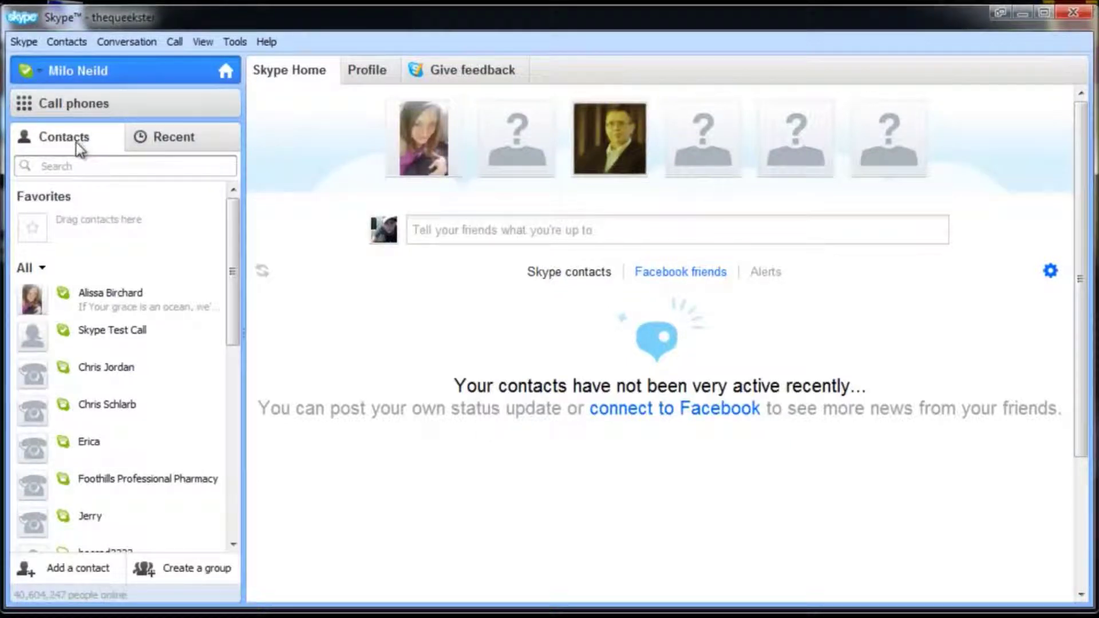
Step: Switch the sidebar to the Recent list to show recent conversations, including Work Group
{"action": "left_click", "coordinate": [196, 142]}
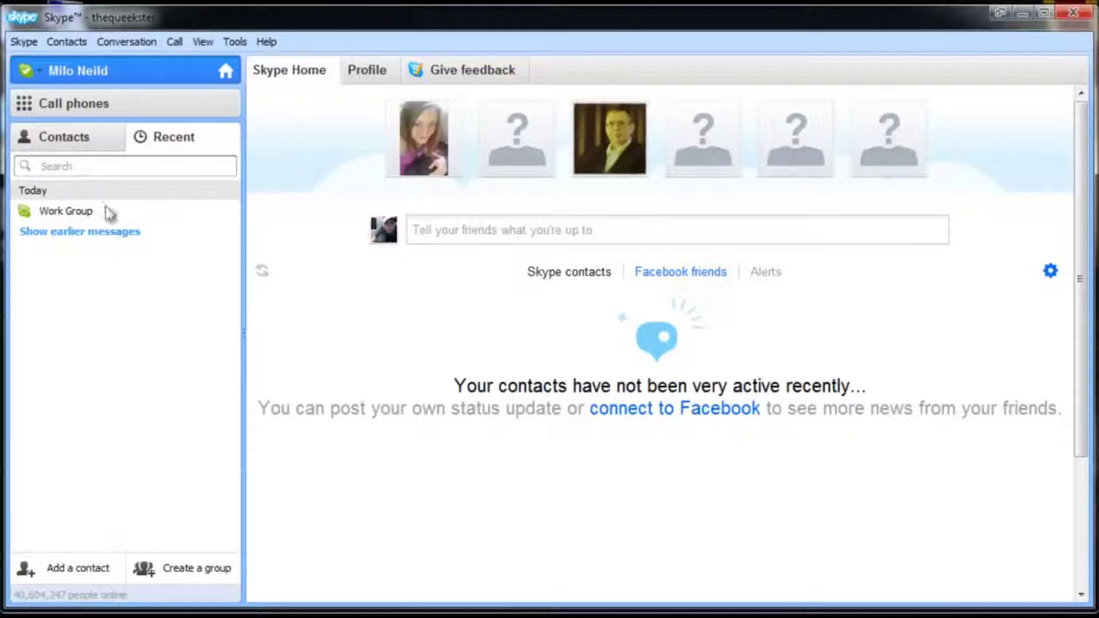
Step: Return to the Contacts list and bring up the Add a contact form
{"action": "left_click", "coordinate": [77, 140]}
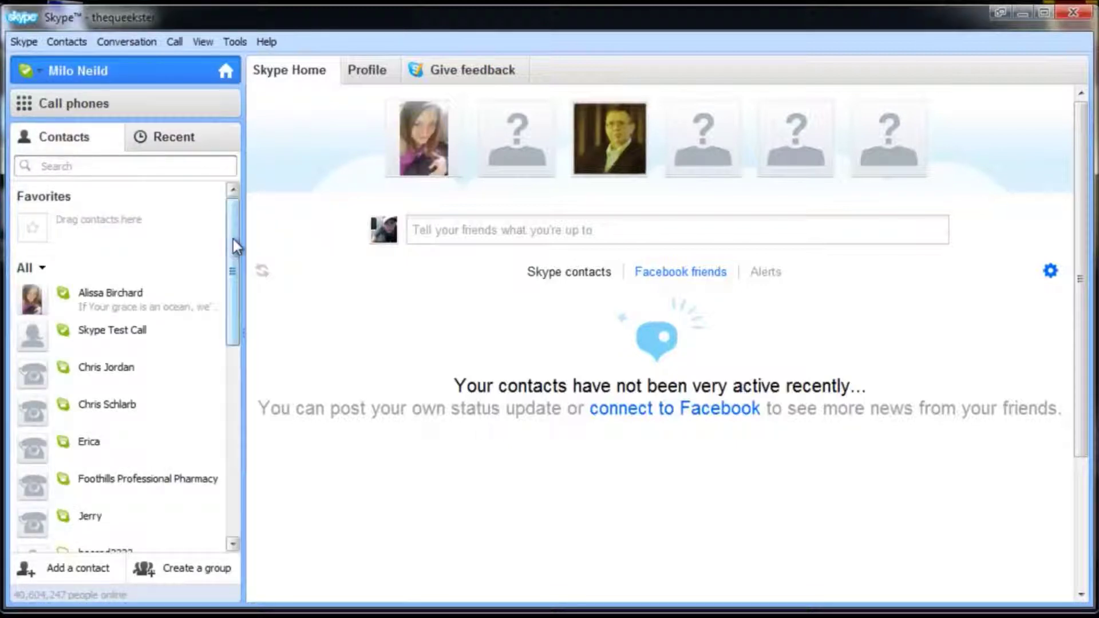
{"action": "left_click_drag", "start_coordinate": [232, 239], "coordinate": [276, 171]}
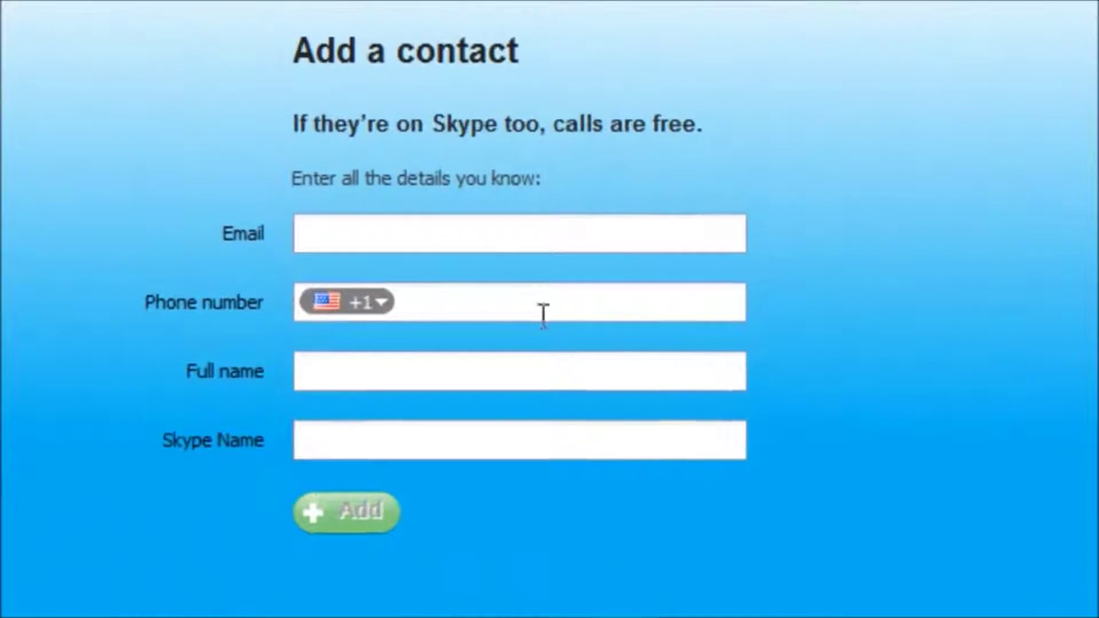
Step: Search the directory by the person's full name, returning 200 matches
{"action": "left_click", "coordinate": [538, 306]}
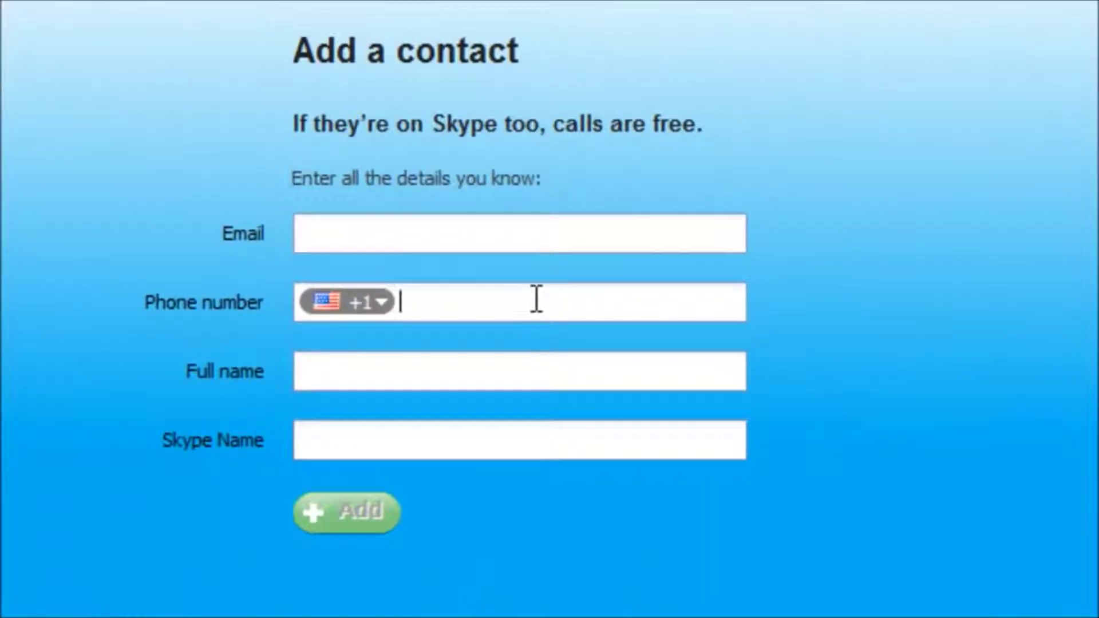
{"action": "left_click", "coordinate": [530, 369]}
{"action": "left_click", "coordinate": [519, 443]}
{"action": "left_click", "coordinate": [499, 361]}
{"action": "type", "text": "Stephen K"}
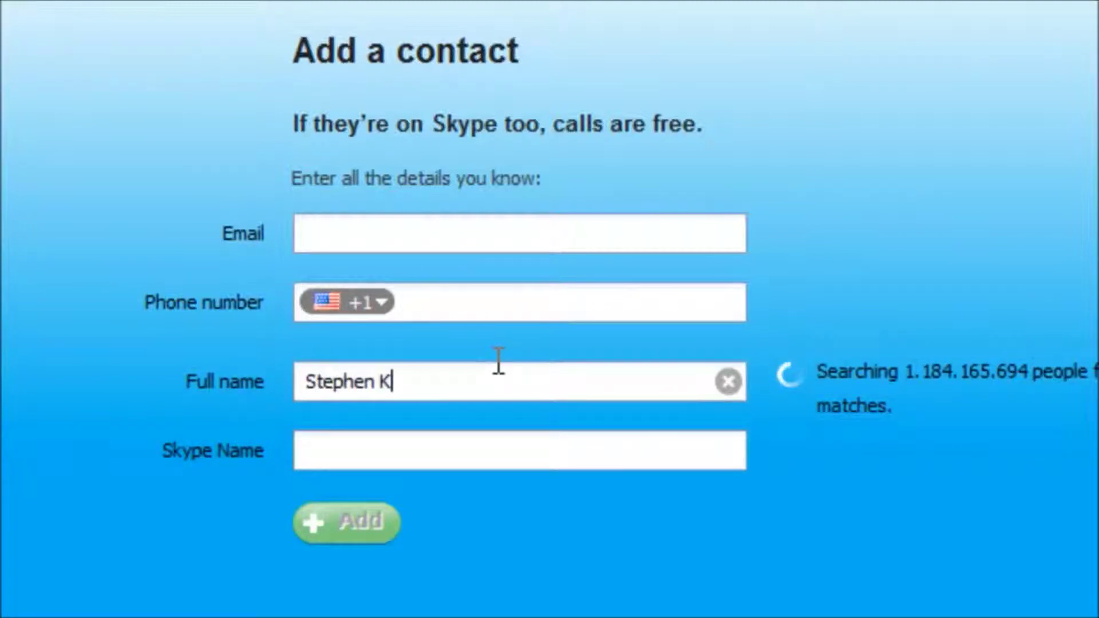
{"action": "key", "text": "BackSpace"}
{"action": "type", "text": "Hop"}
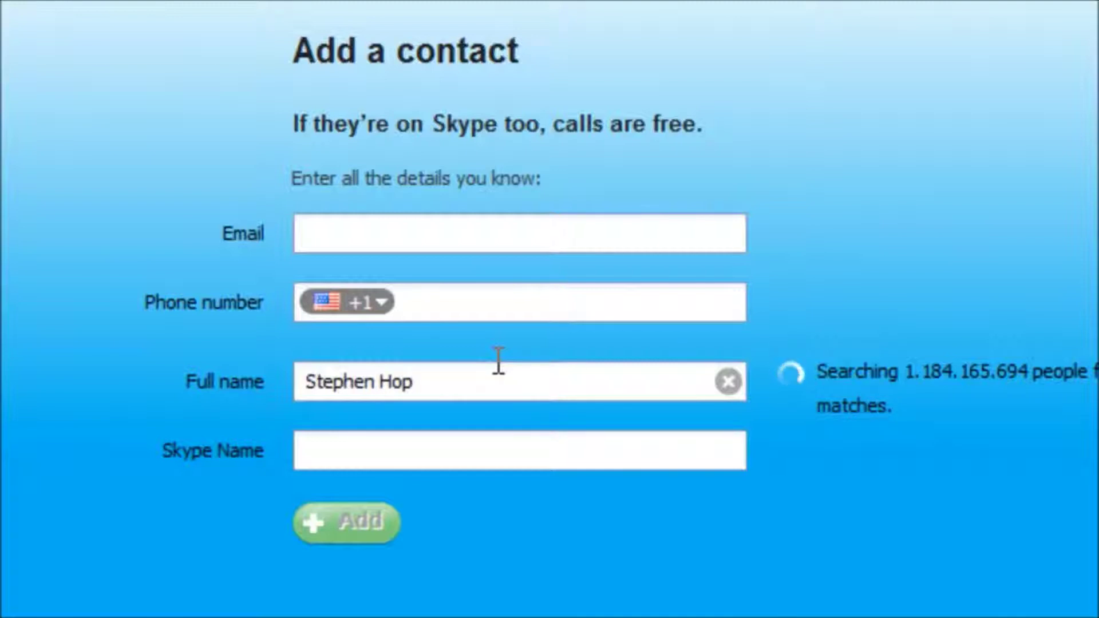
{"action": "type", "text": "kins"}
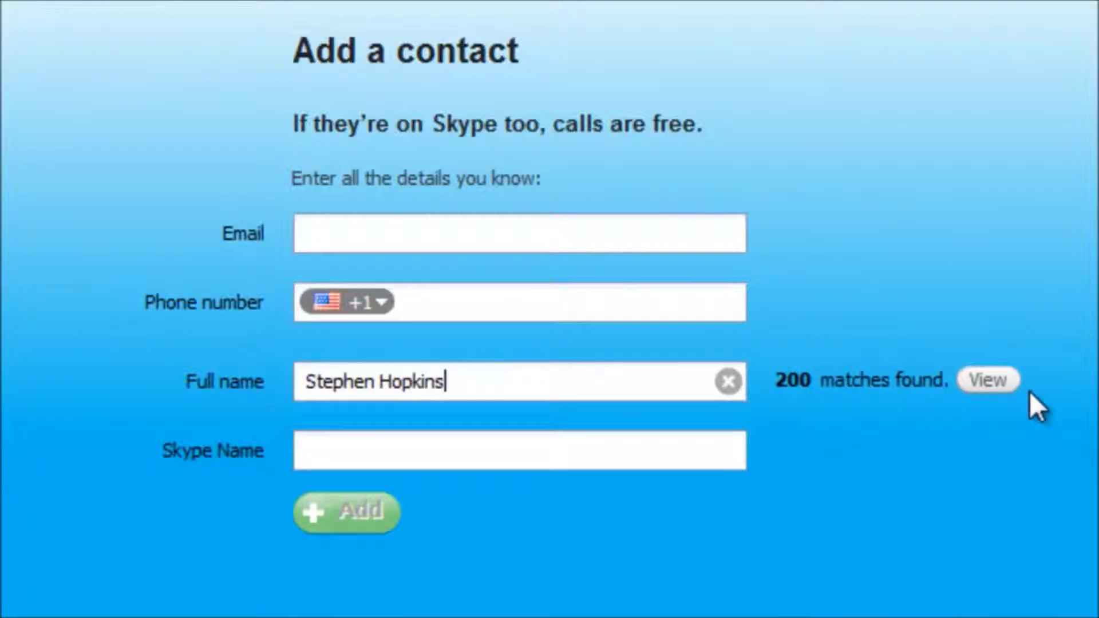
{"action": "left_click", "coordinate": [1001, 383]}
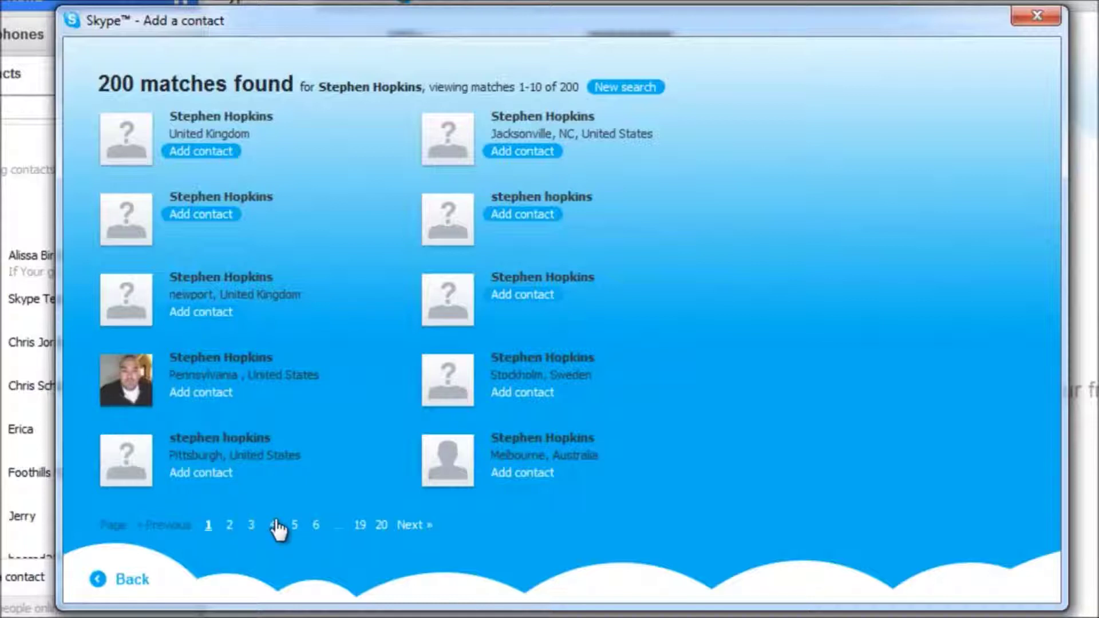
Step: Browse page 2 of the matches (11–20), then close the Add a contact dialog
{"action": "left_click", "coordinate": [229, 525]}
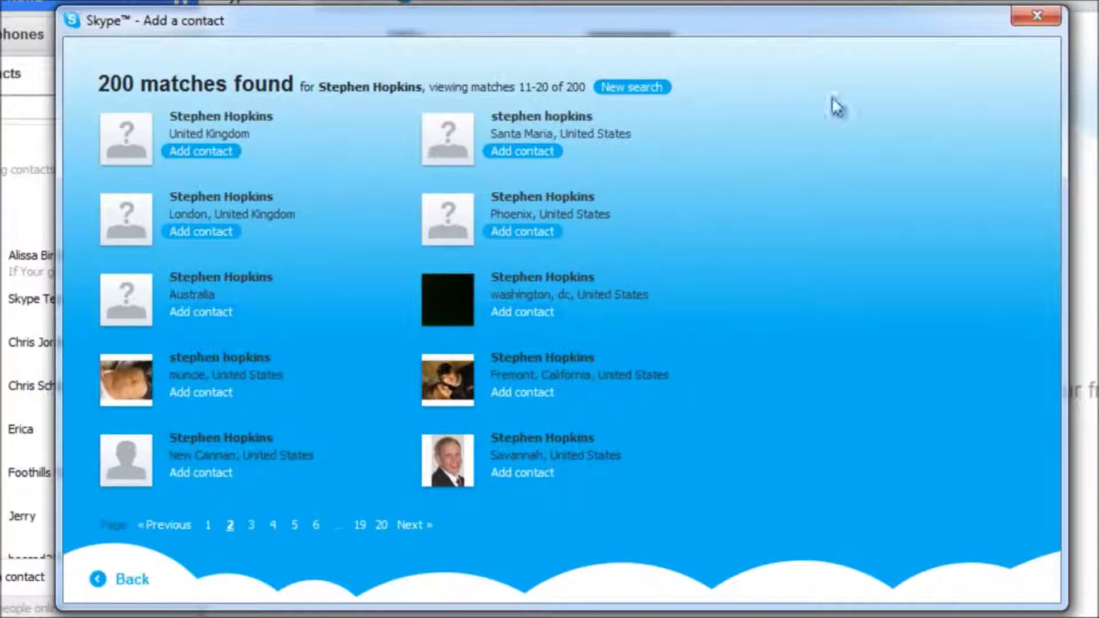
{"action": "left_click", "coordinate": [1036, 16]}
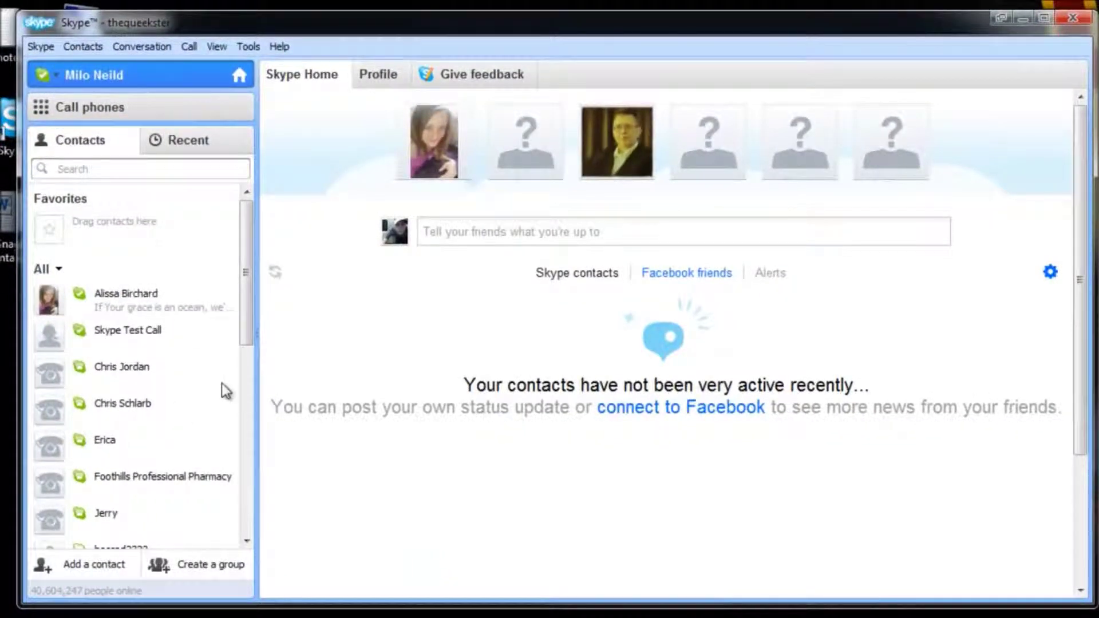
Step: Create a new group conversation and drag three contacts into it as participants
{"action": "left_click", "coordinate": [213, 569]}
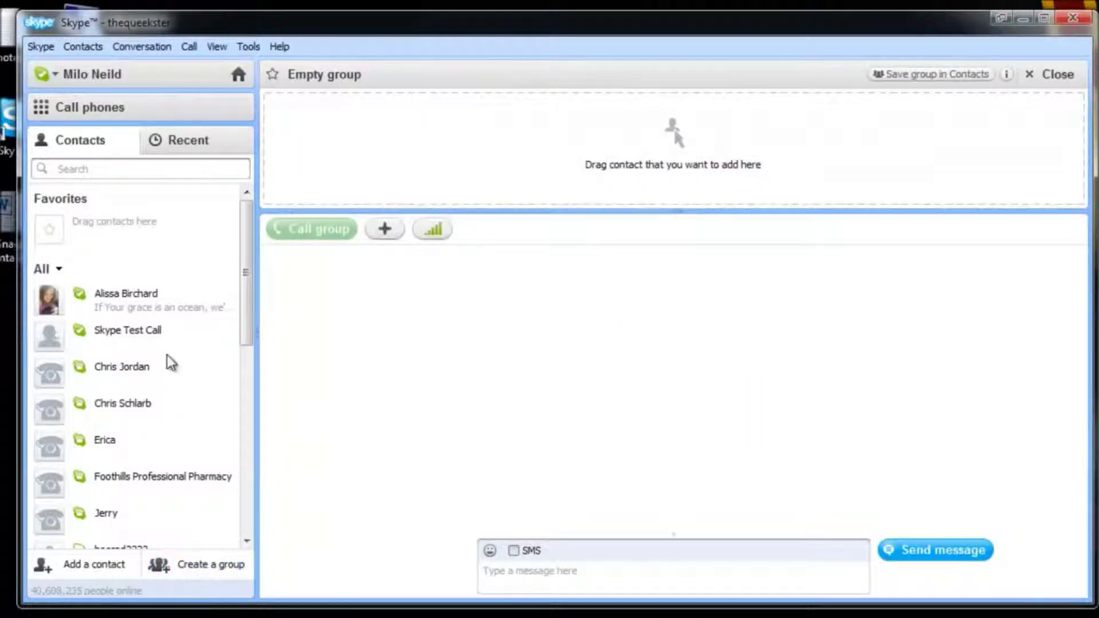
{"action": "left_click_drag", "start_coordinate": [119, 373], "coordinate": [699, 146]}
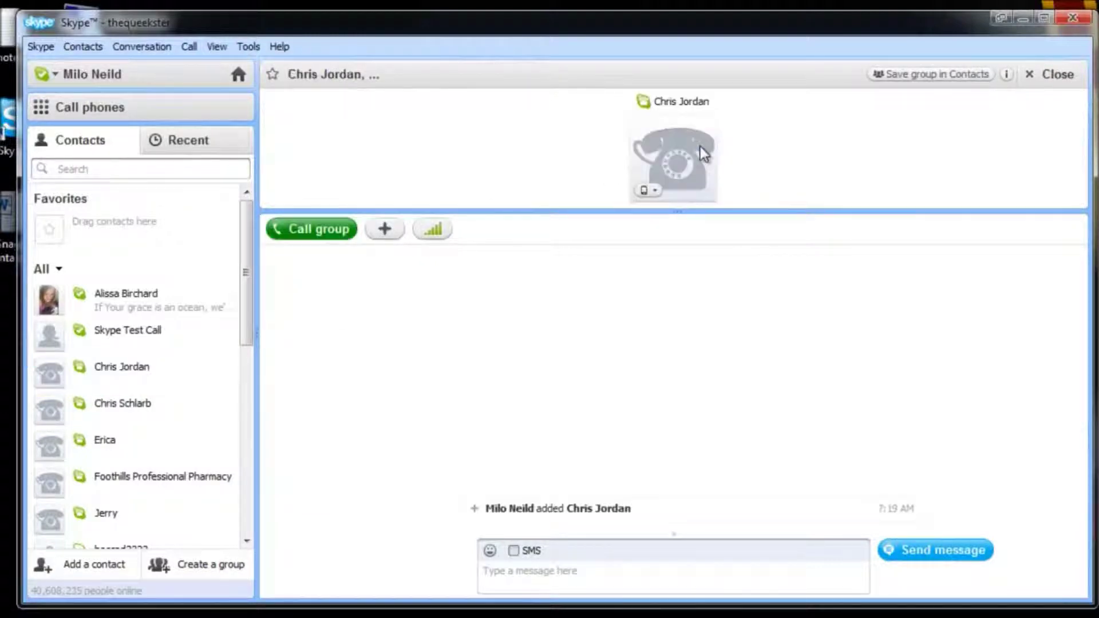
{"action": "left_click_drag", "start_coordinate": [247, 325], "coordinate": [232, 442]}
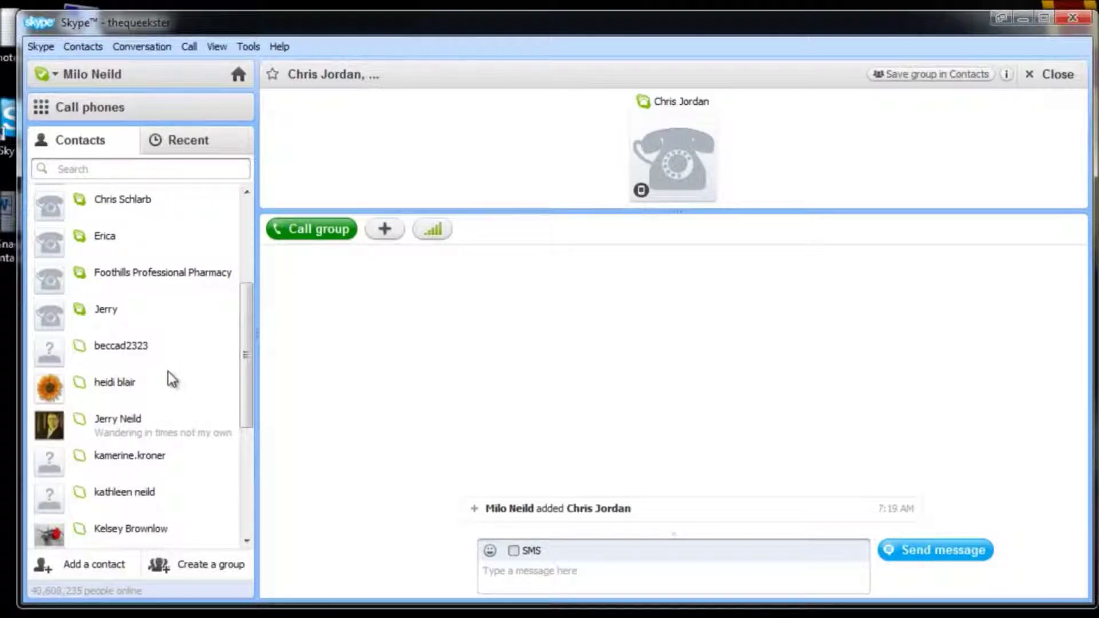
{"action": "left_click_drag", "start_coordinate": [115, 386], "coordinate": [603, 166]}
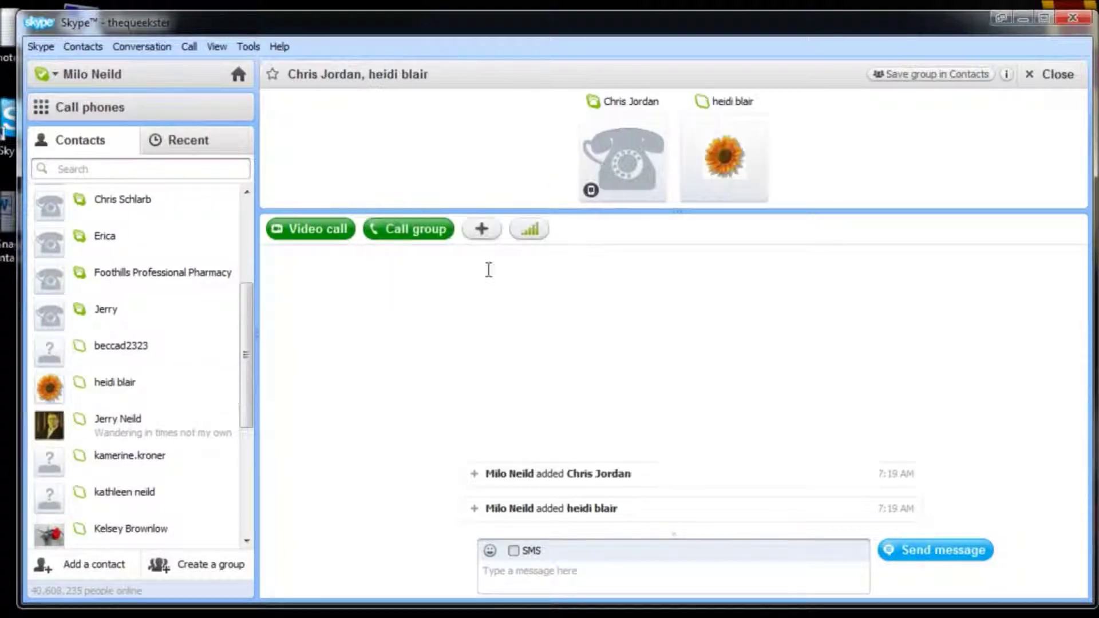
{"action": "left_click_drag", "start_coordinate": [247, 361], "coordinate": [259, 425]}
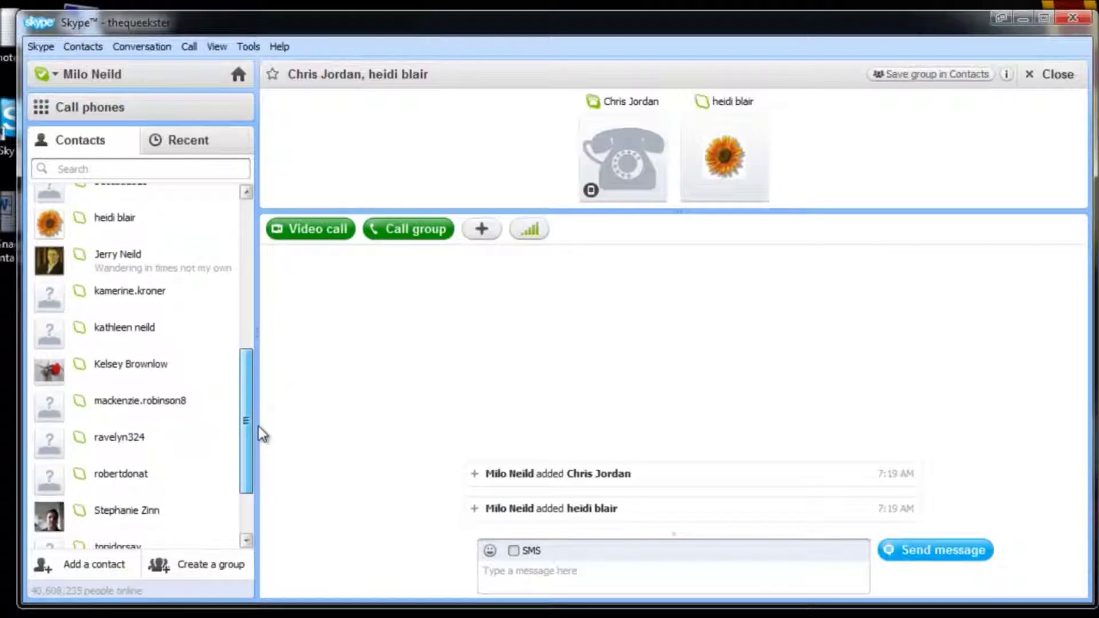
{"action": "left_click_drag", "start_coordinate": [147, 372], "coordinate": [429, 168]}
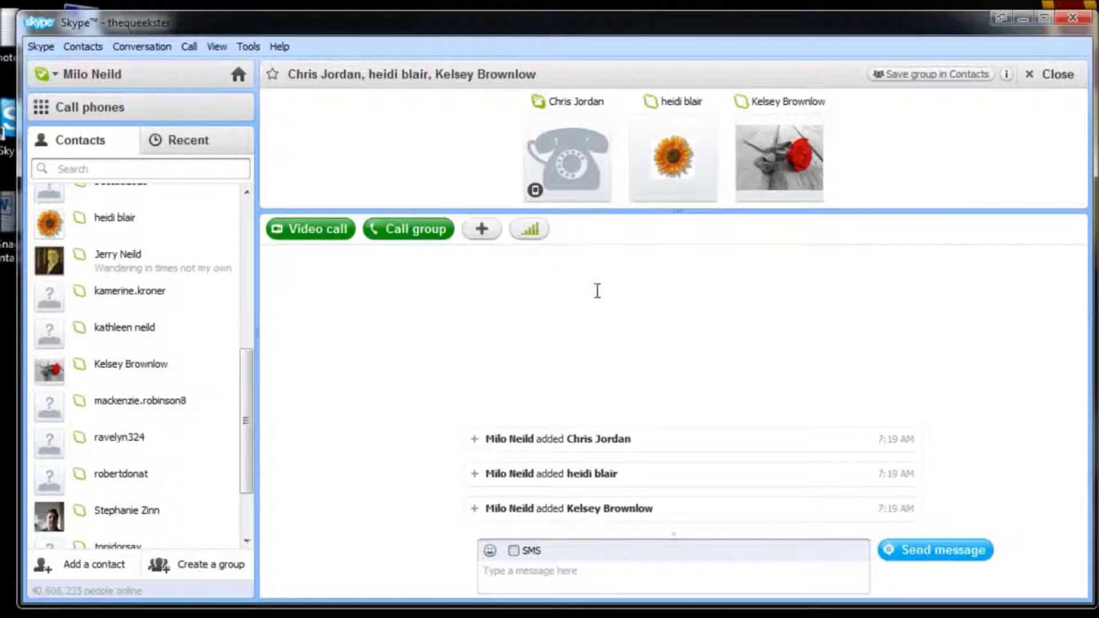
{"action": "mouse_move", "coordinate": [797, 199]}
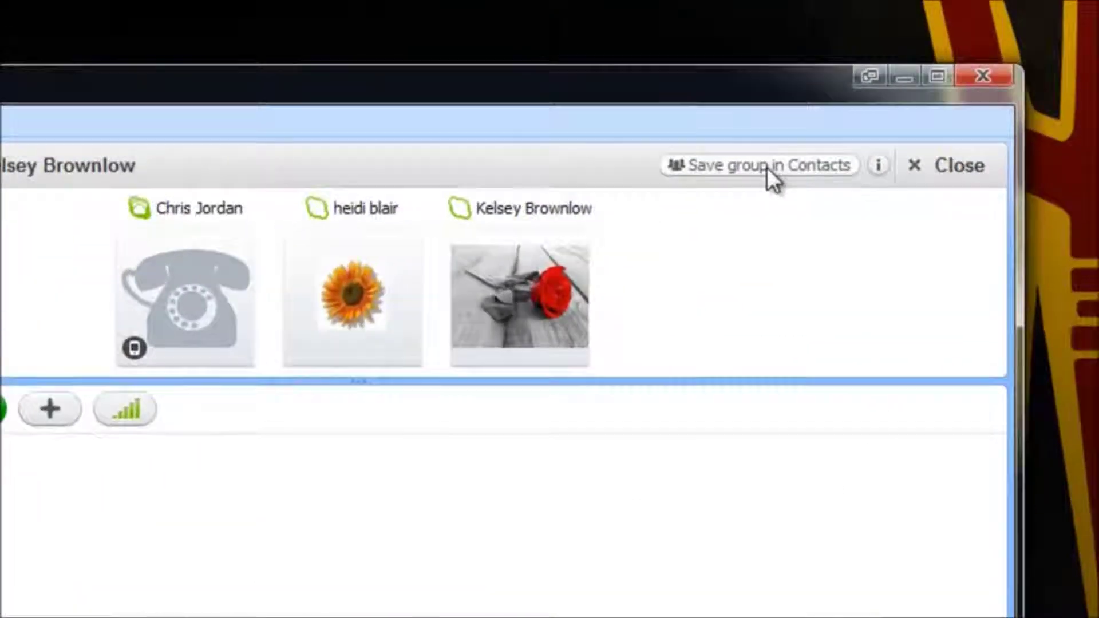
Step: Save the three-person group to Contacts under the name 'Work Group'
{"action": "left_click", "coordinate": [767, 167]}
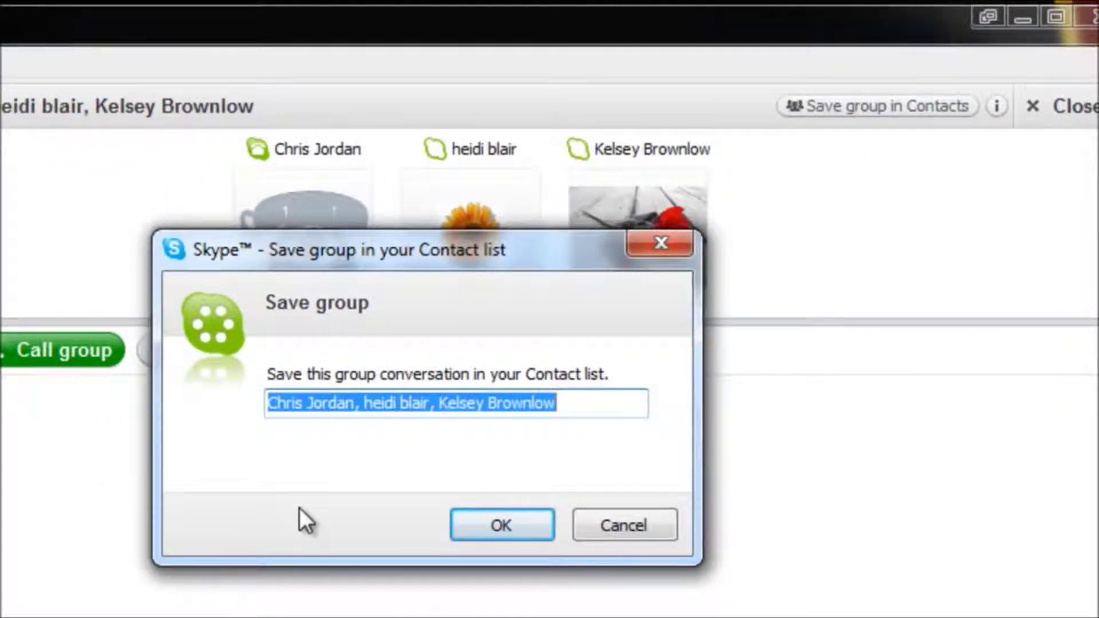
{"action": "type", "text": "Work G"}
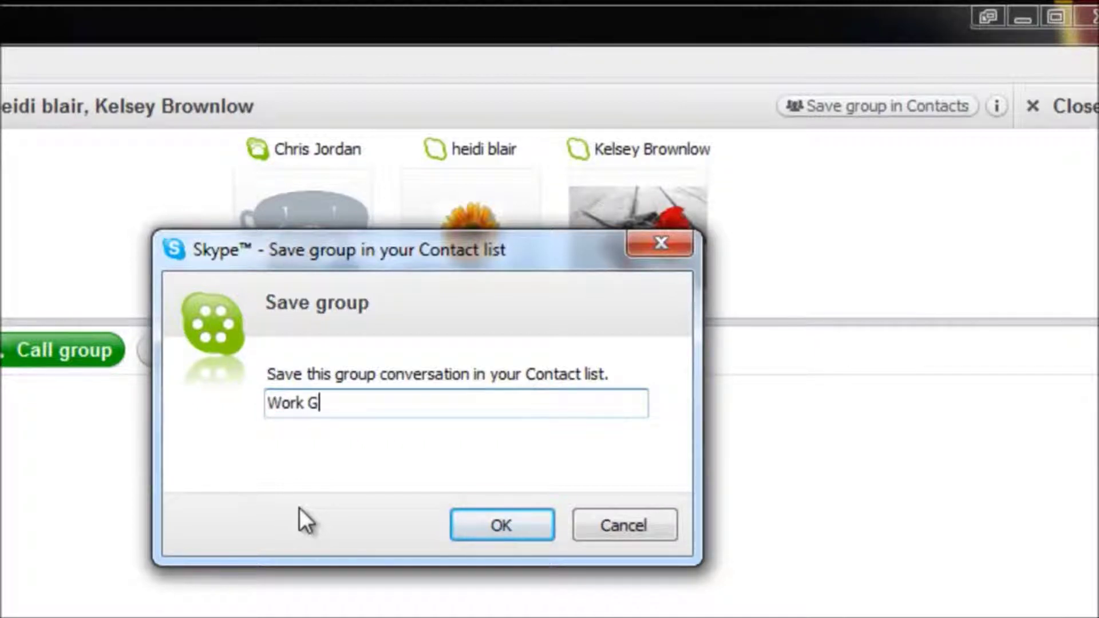
{"action": "type", "text": "roup"}
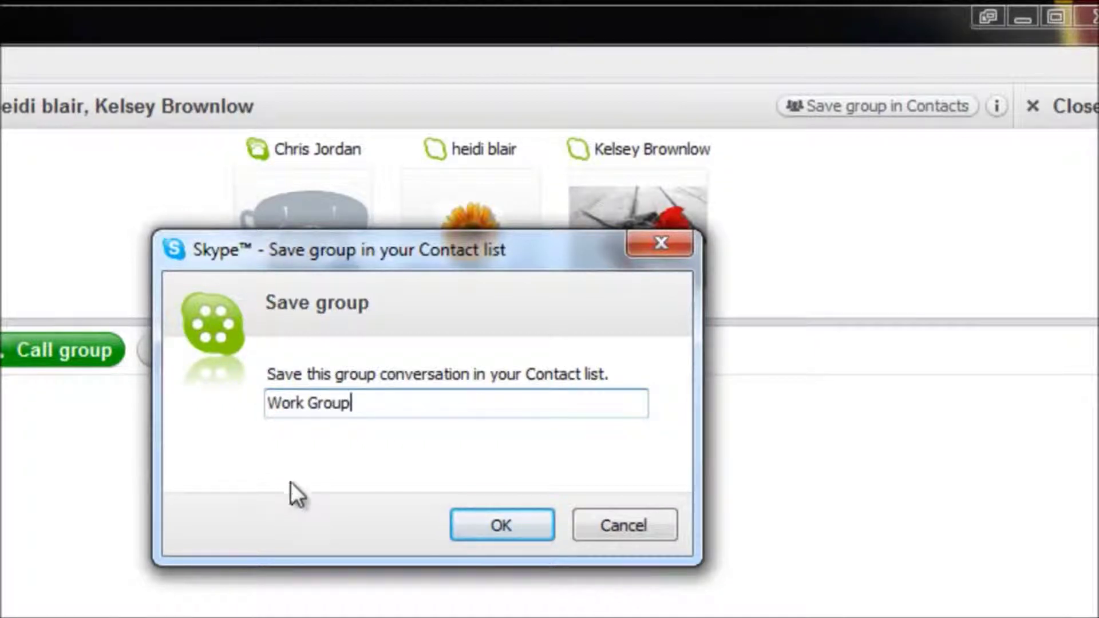
{"action": "left_click", "coordinate": [520, 530]}
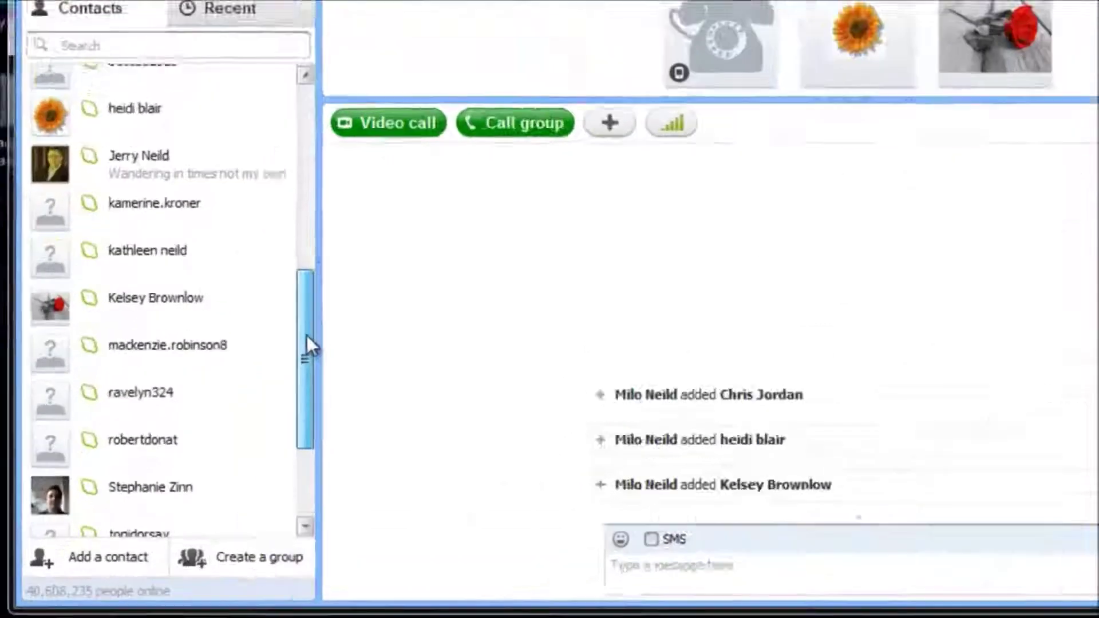
Step: Drag Work Group from the bottom of the contact list into the Favorites section
{"action": "left_click_drag", "start_coordinate": [306, 344], "coordinate": [316, 415]}
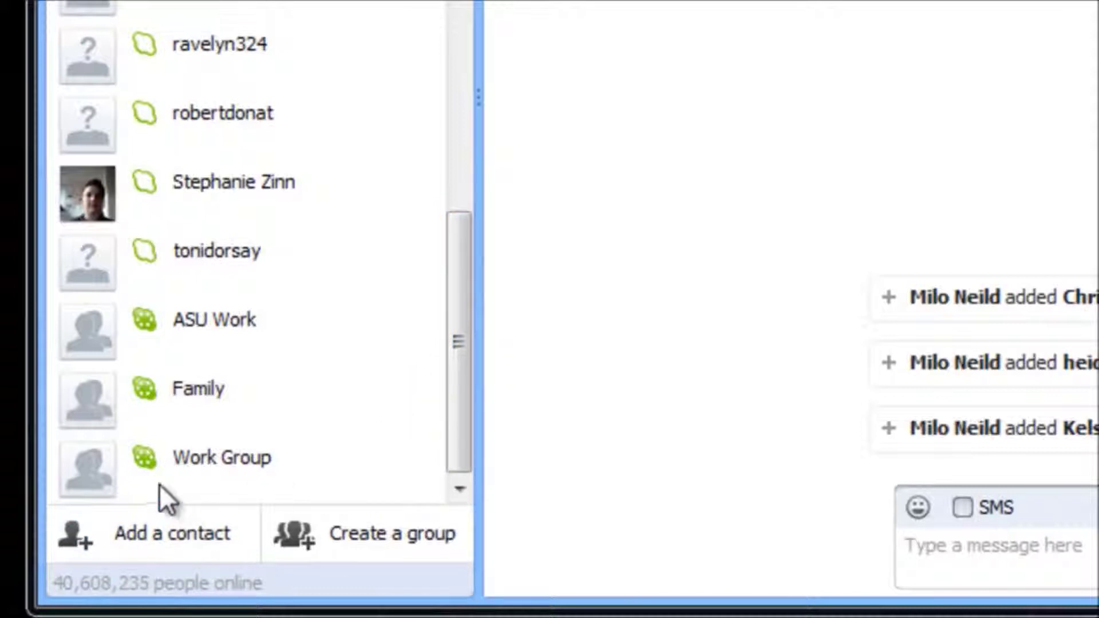
{"action": "left_click", "coordinate": [204, 457]}
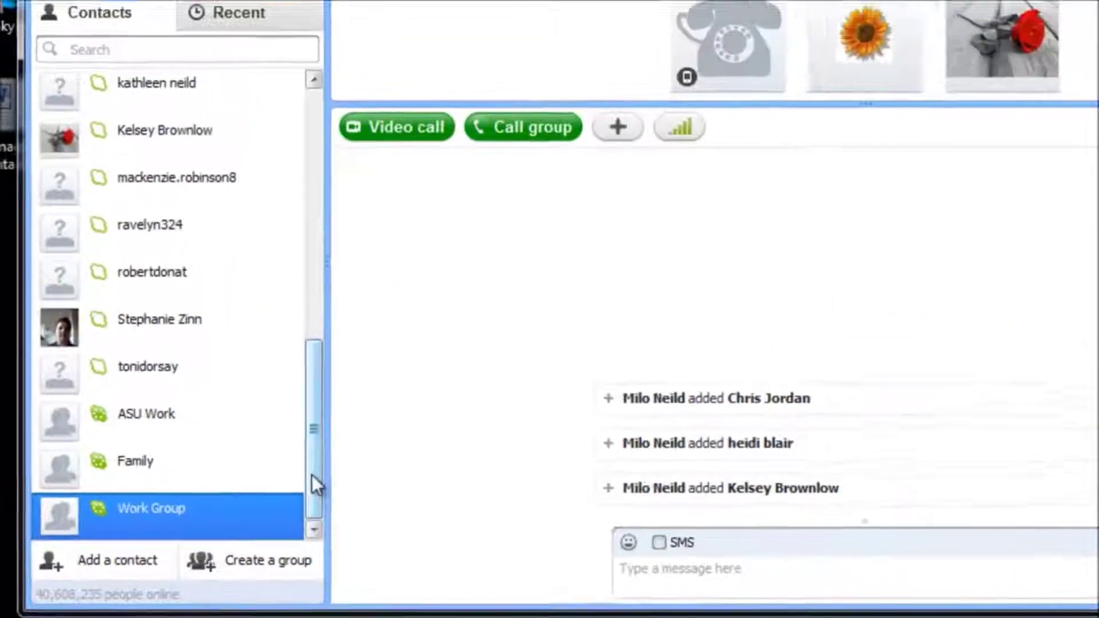
{"action": "left_click_drag", "start_coordinate": [456, 408], "coordinate": [503, 241]}
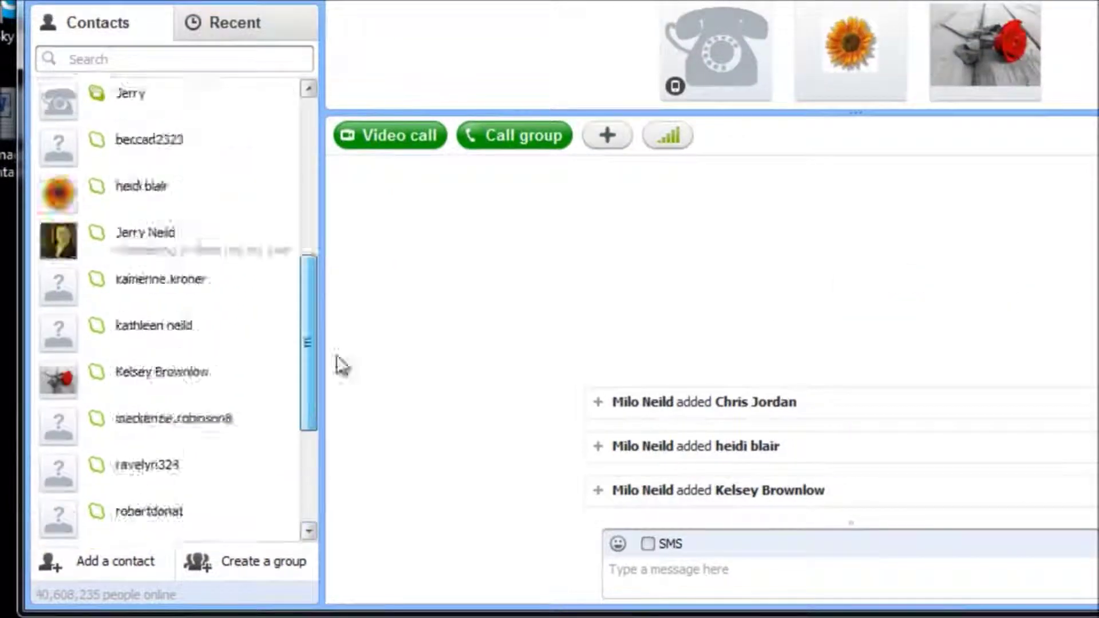
{"action": "left_click_drag", "start_coordinate": [341, 365], "coordinate": [350, 179]}
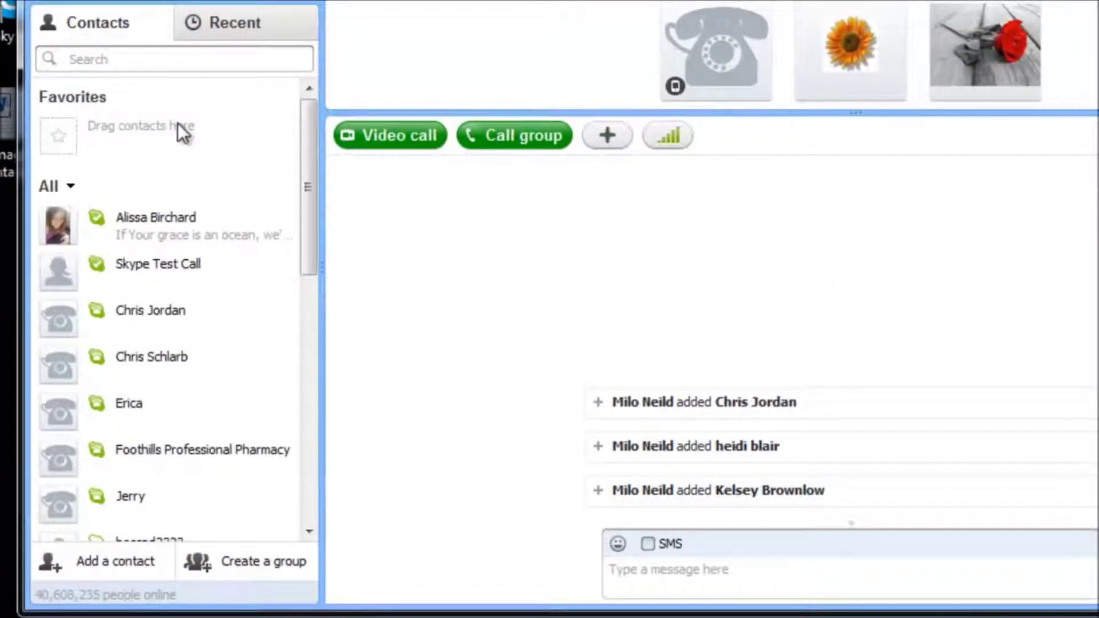
{"action": "left_click_drag", "start_coordinate": [307, 182], "coordinate": [322, 523]}
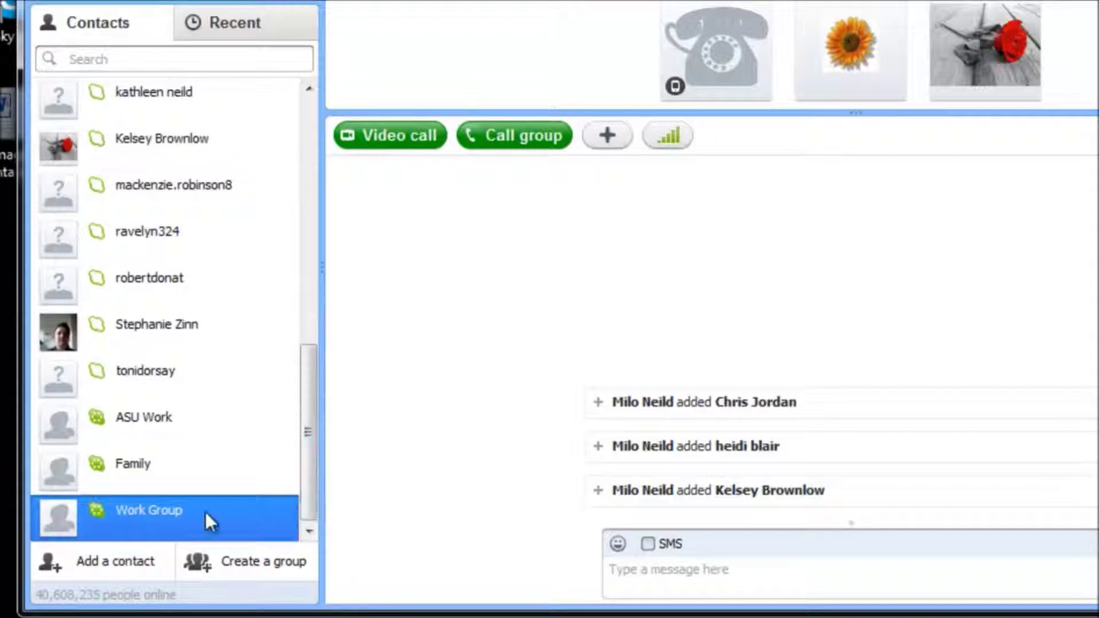
{"action": "left_click_drag", "start_coordinate": [187, 511], "coordinate": [200, 133]}
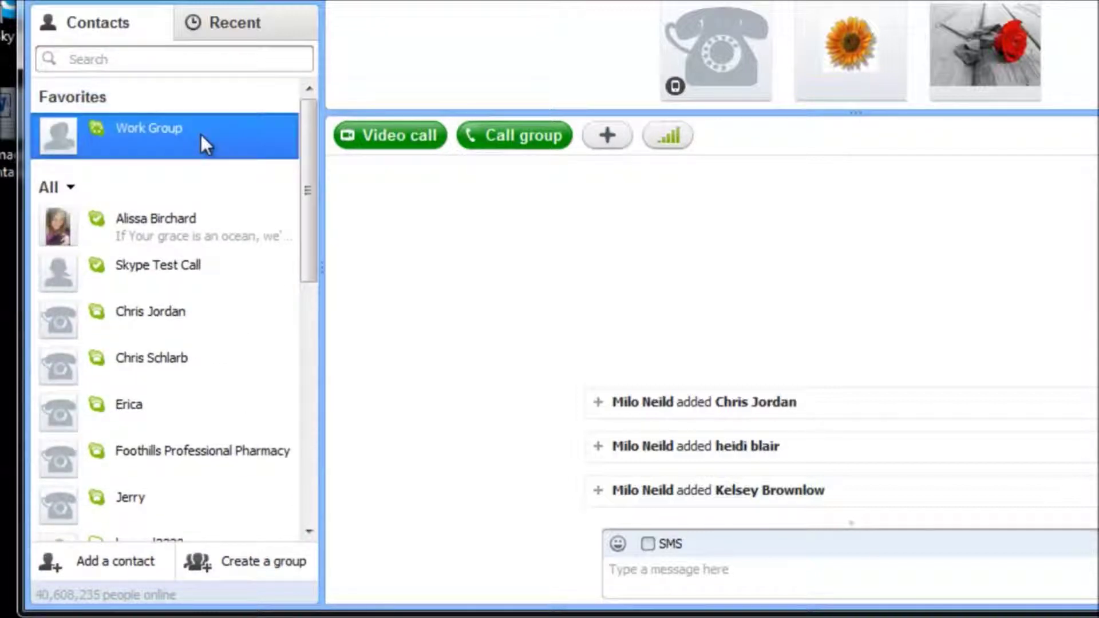